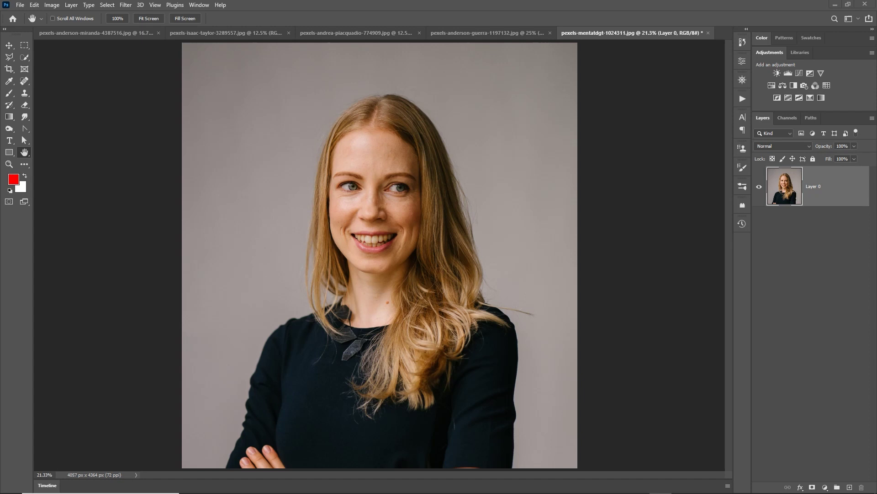
Convert the portrait's Layer 0 into a Smart Object from its layer context menu
left_click(125, 6)
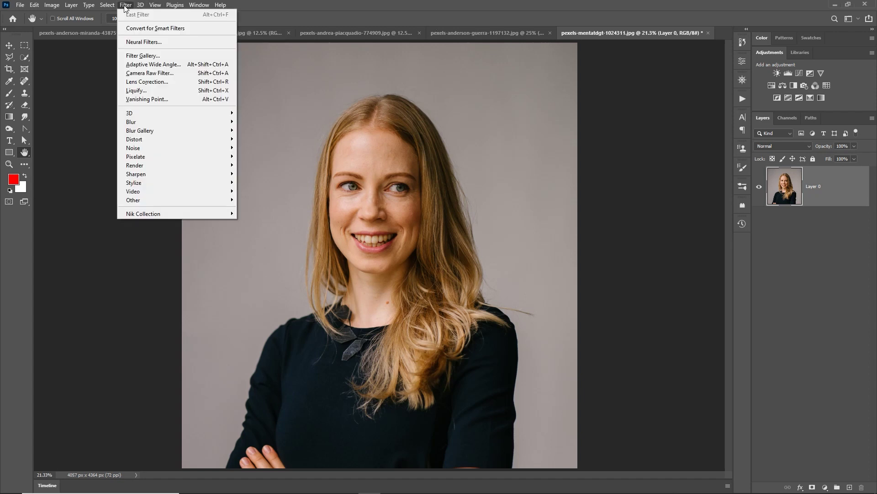
left_click(815, 191)
right_click(816, 190)
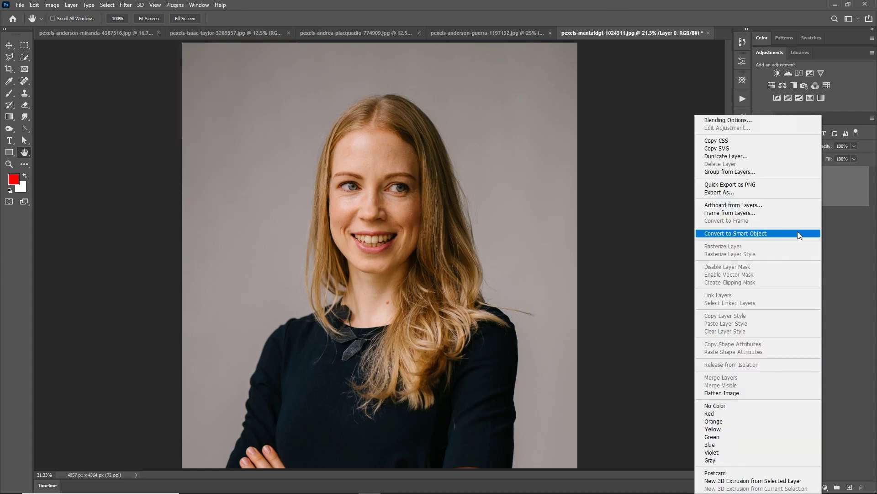
left_click(770, 235)
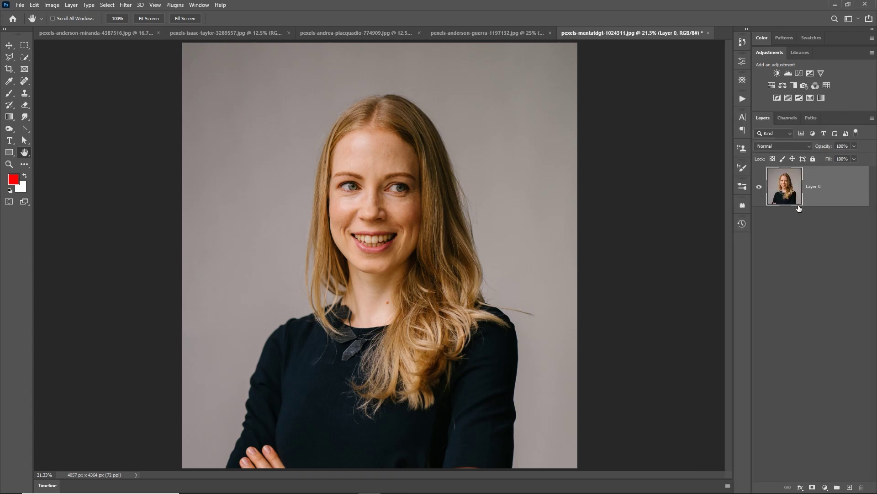
right_click(829, 185)
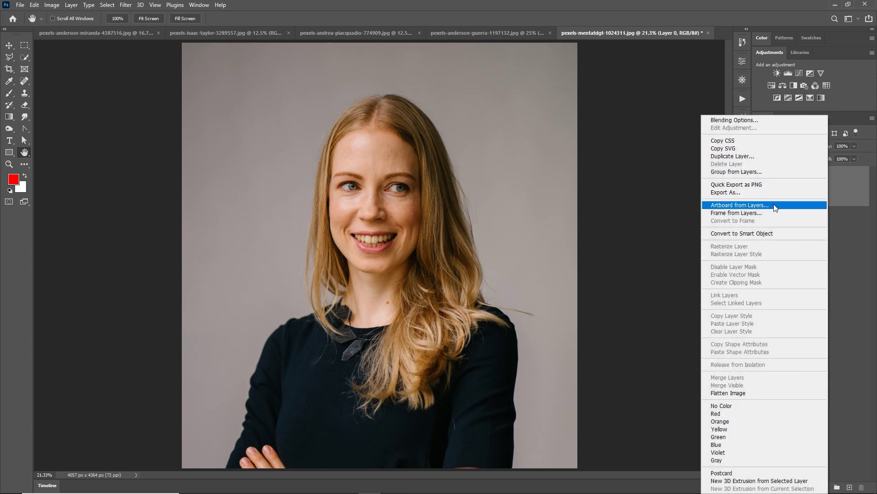
left_click(763, 233)
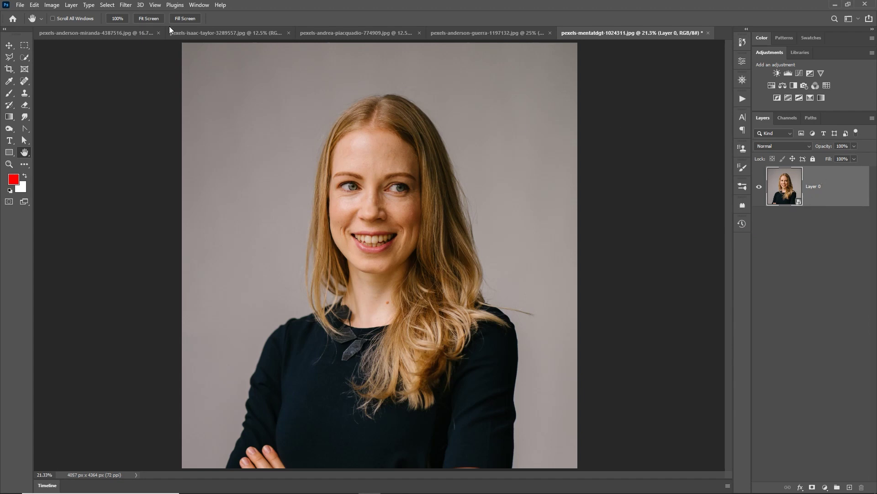
Open Filter > Neural Filters for the portrait
left_click(124, 6)
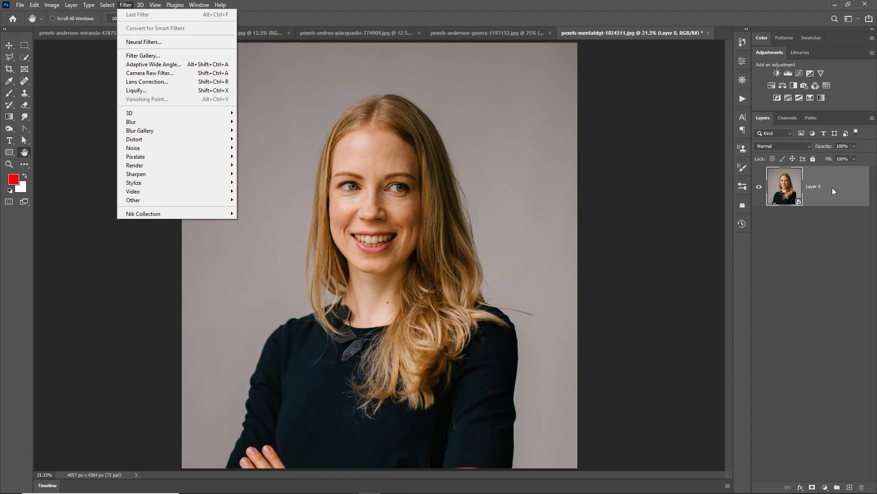
left_click(156, 44)
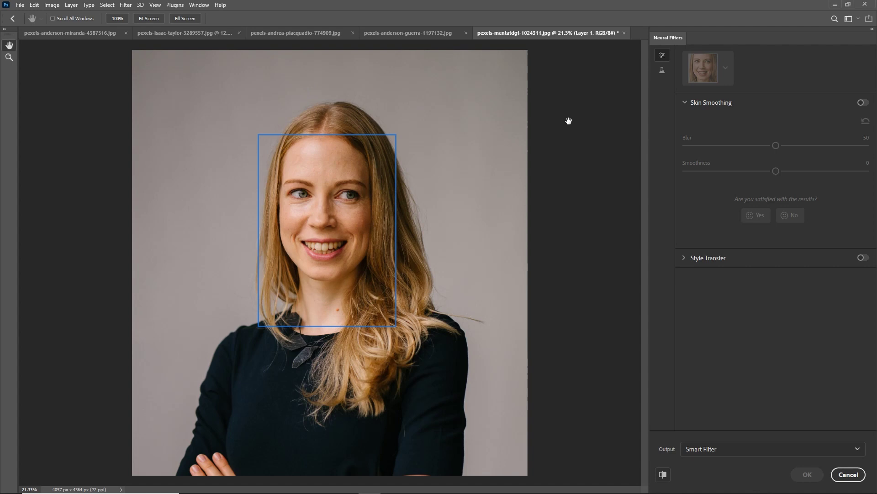
Show the Beta neural filters list and scroll through it to find Smart Portrait
left_click(662, 72)
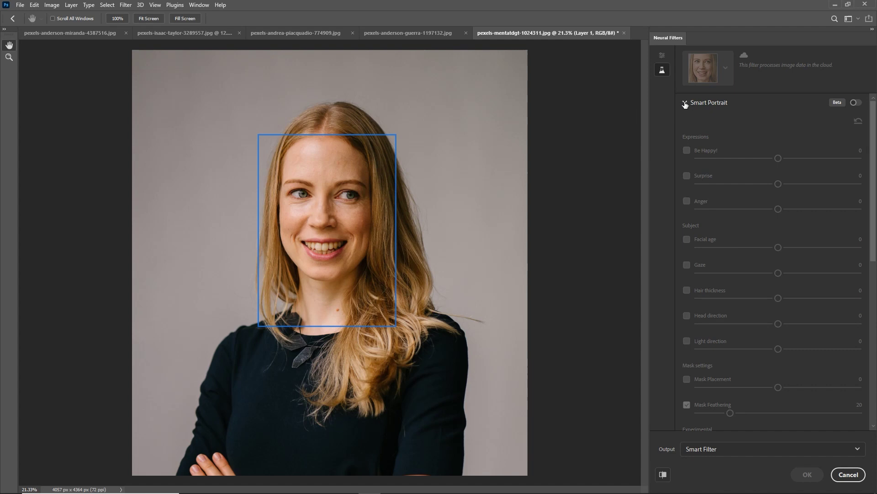
scroll(689, 163, "down", 5)
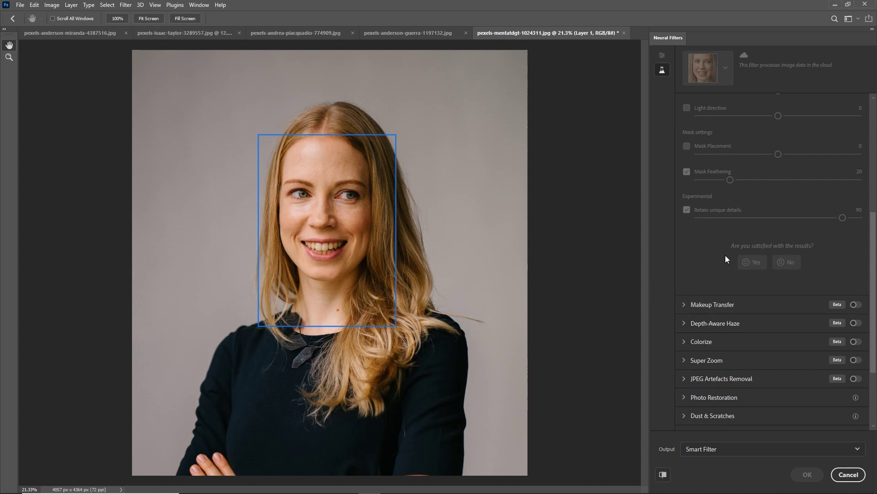
scroll(758, 304, "down", 3)
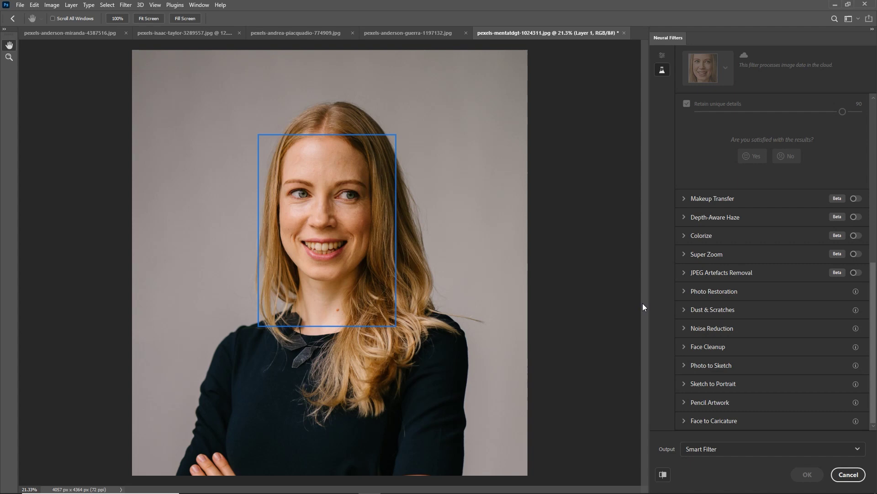
scroll(757, 155, "up", 10)
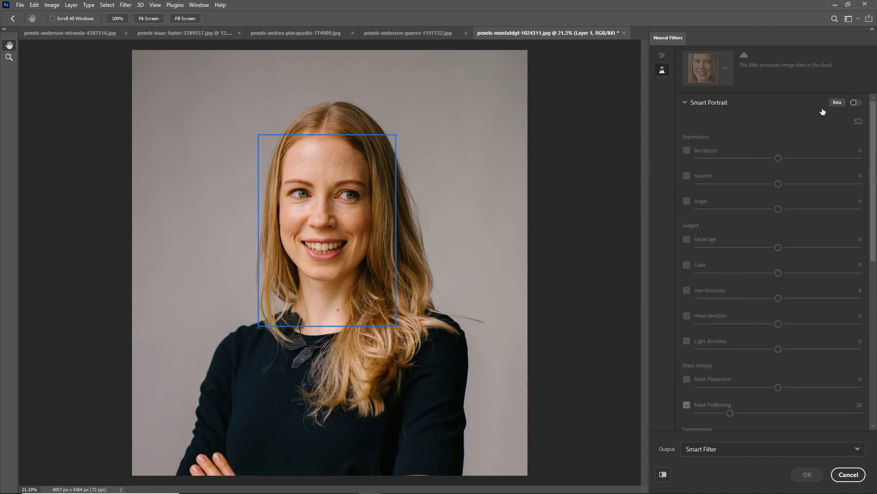
Turn on Smart Portrait and set Facial age to 25 to age the woman's face
left_click(854, 103)
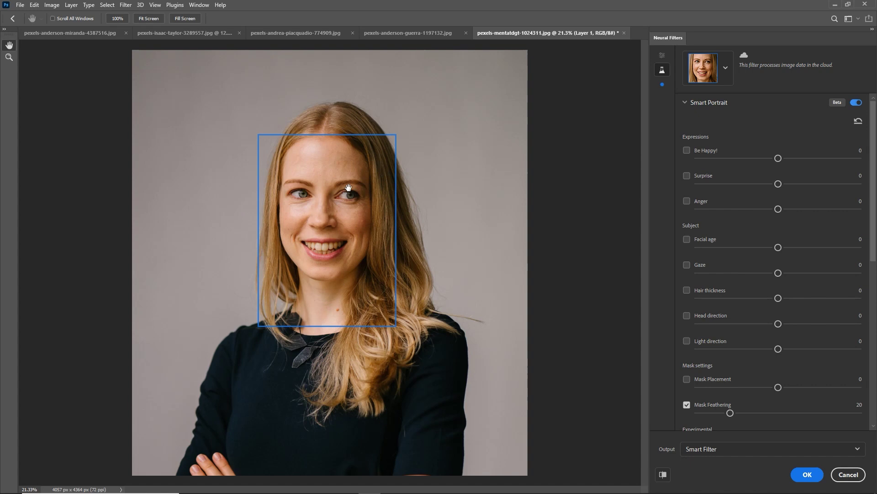
left_click(687, 240)
left_click_drag(779, 248, 818, 247)
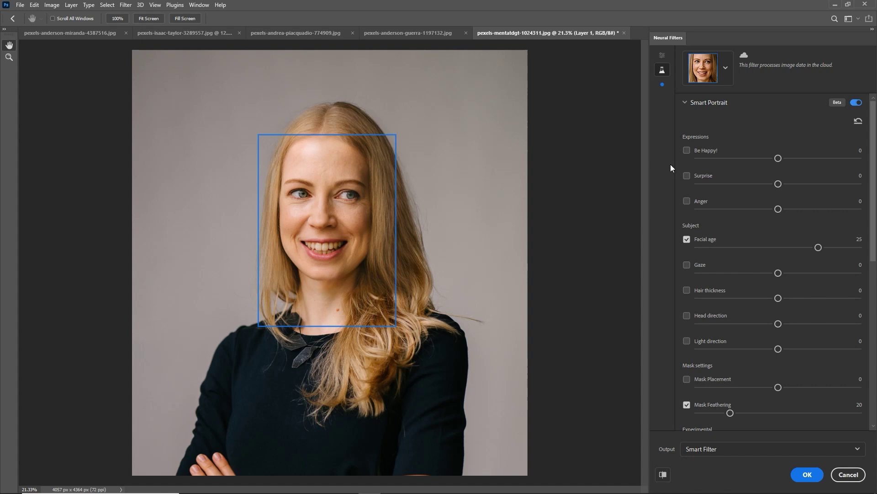
left_click(662, 476)
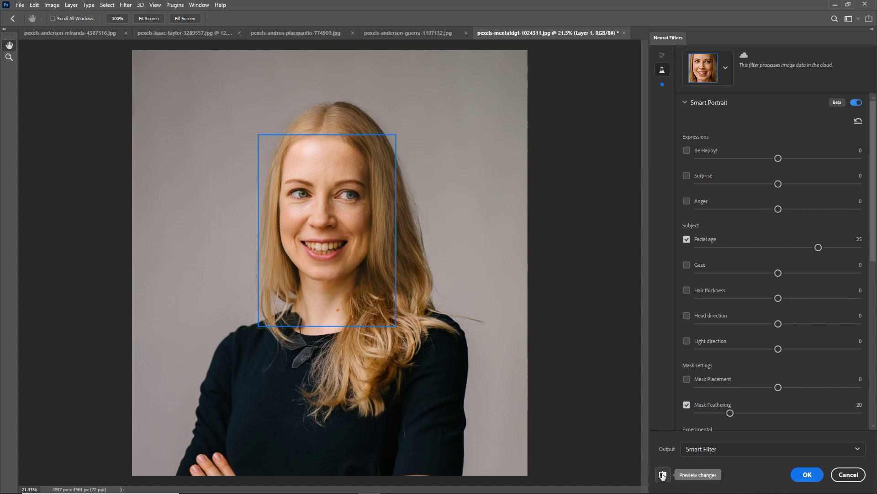
left_click(662, 475)
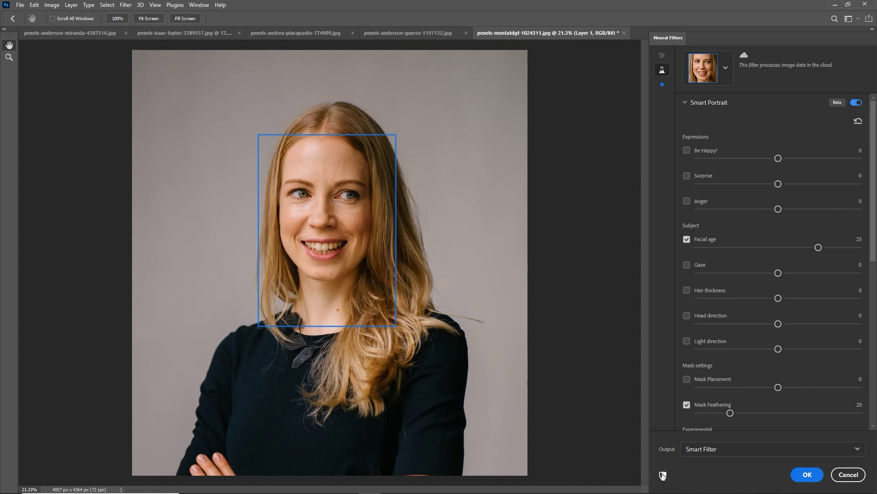
left_click(662, 476)
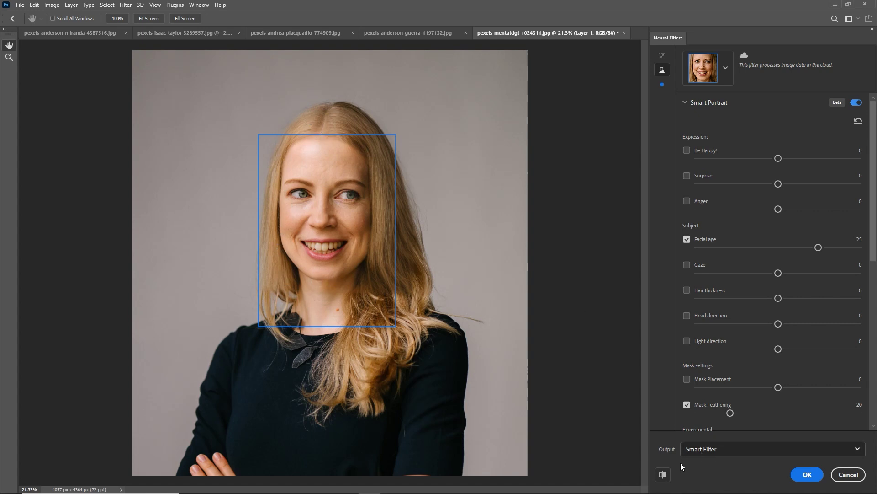
left_click(664, 474)
left_click(663, 474)
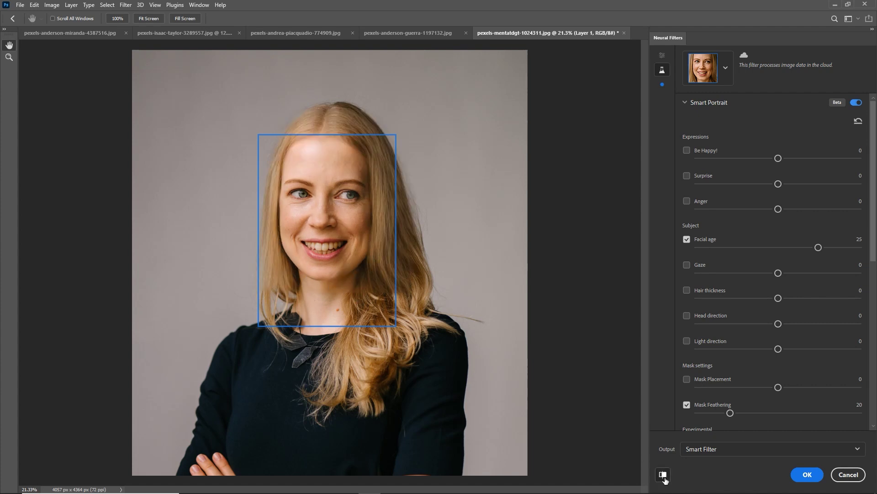
left_click(664, 478)
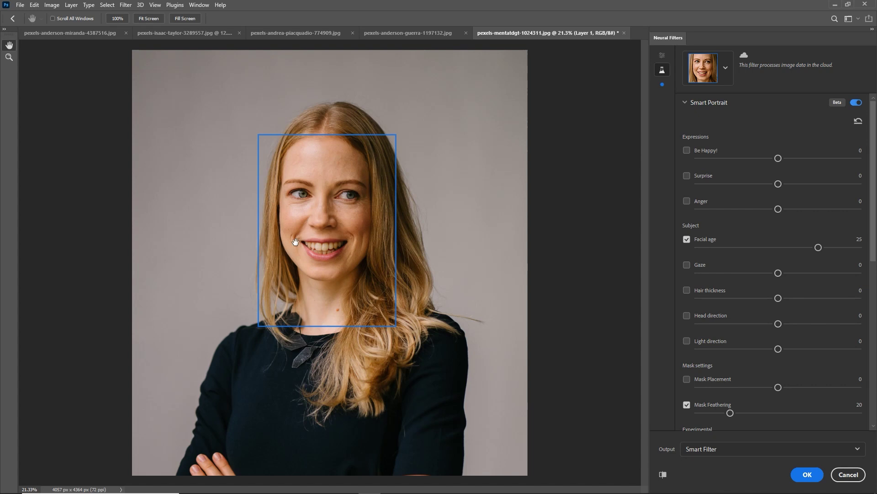
left_click(663, 473)
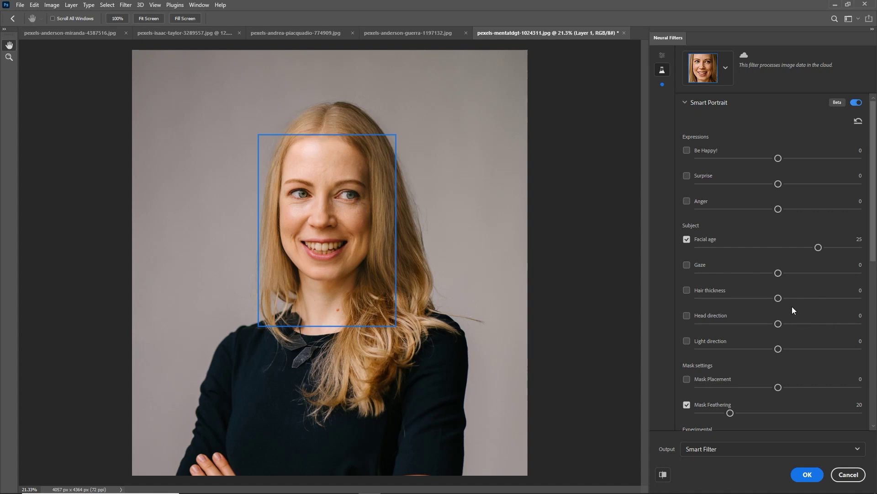
Set Hair thickness 23 and Light direction 19, compare with the original, then show the Output choices
left_click(817, 298)
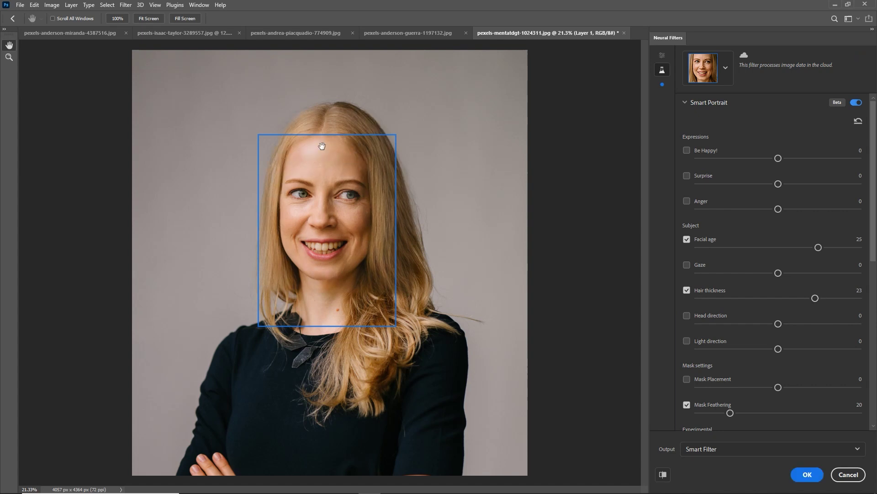
left_click(811, 351)
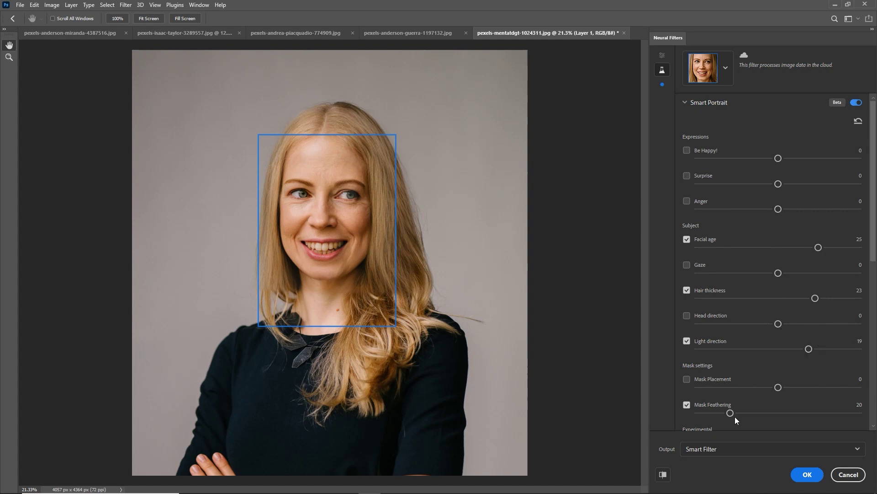
left_click(663, 476)
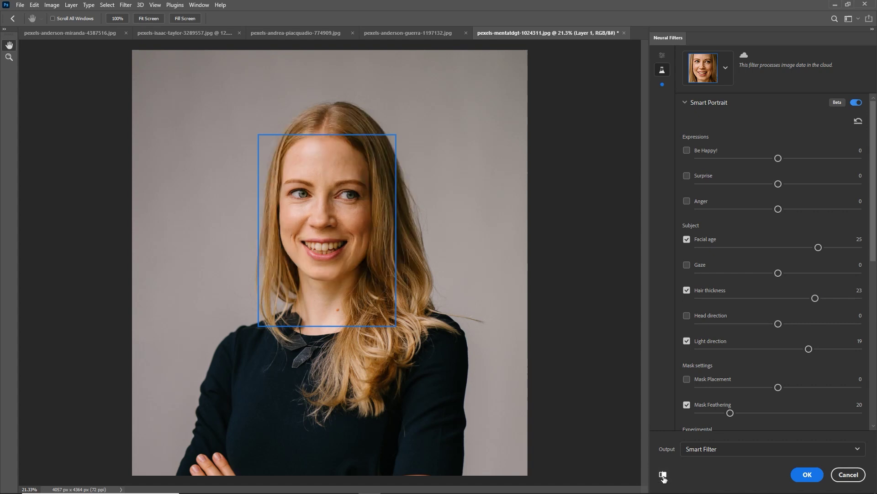
left_click(664, 475)
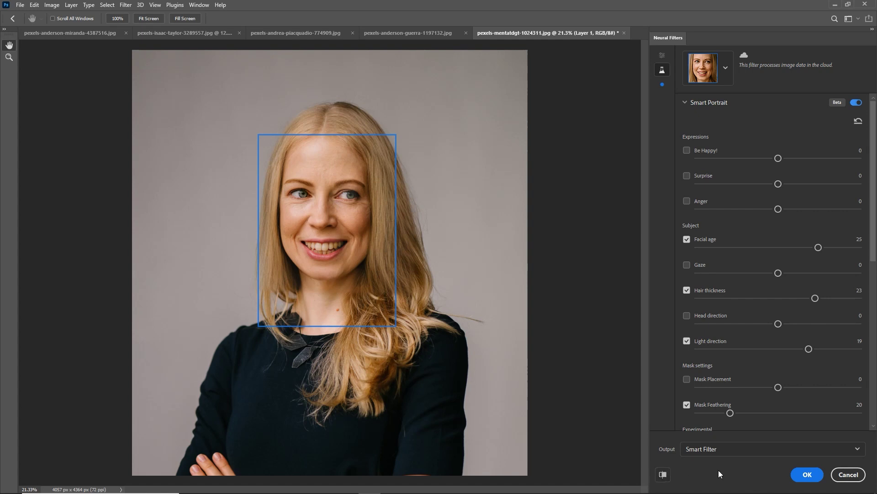
left_click(693, 453)
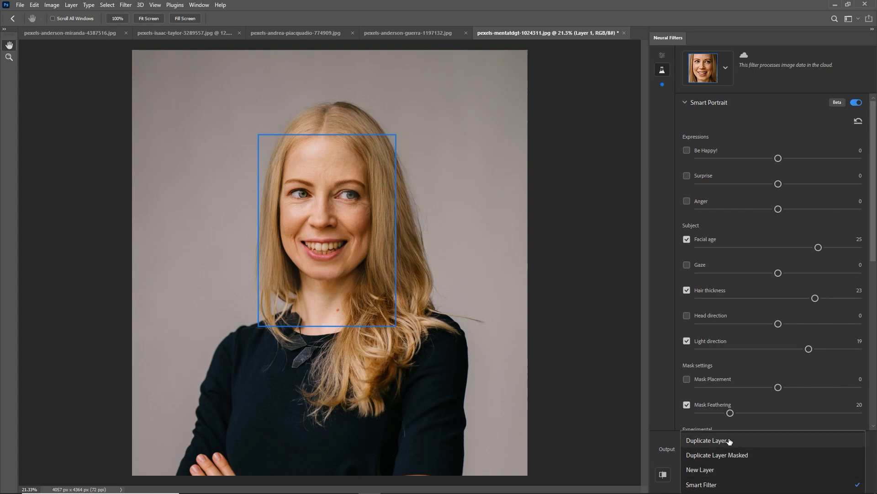
Output Smart Portrait as a Smart Filter, apply it, and toggle its visibility to compare
left_click(715, 487)
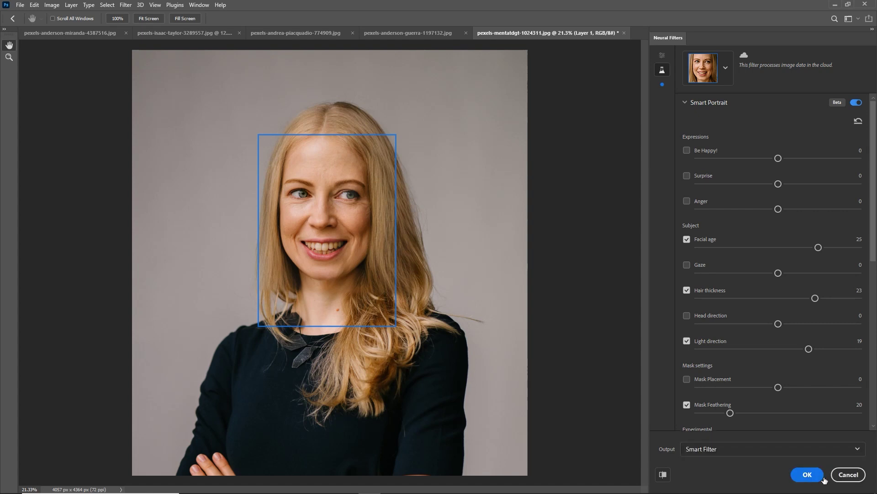
left_click(808, 475)
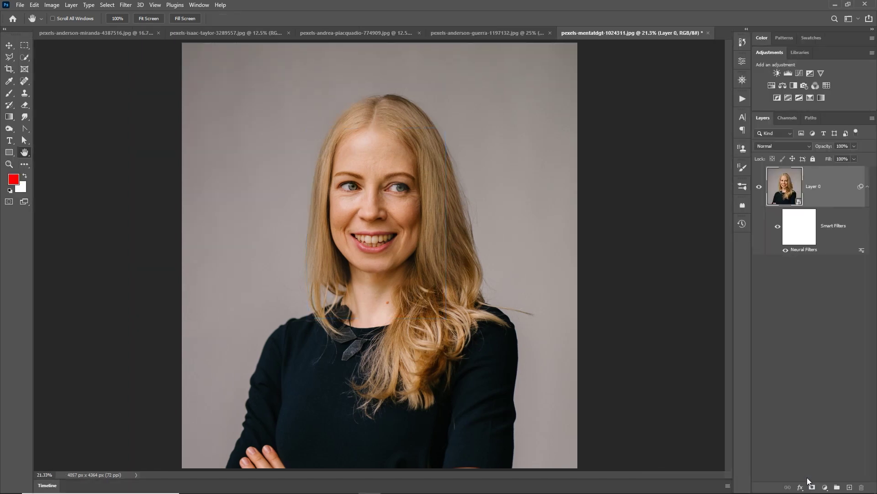
left_click(778, 226)
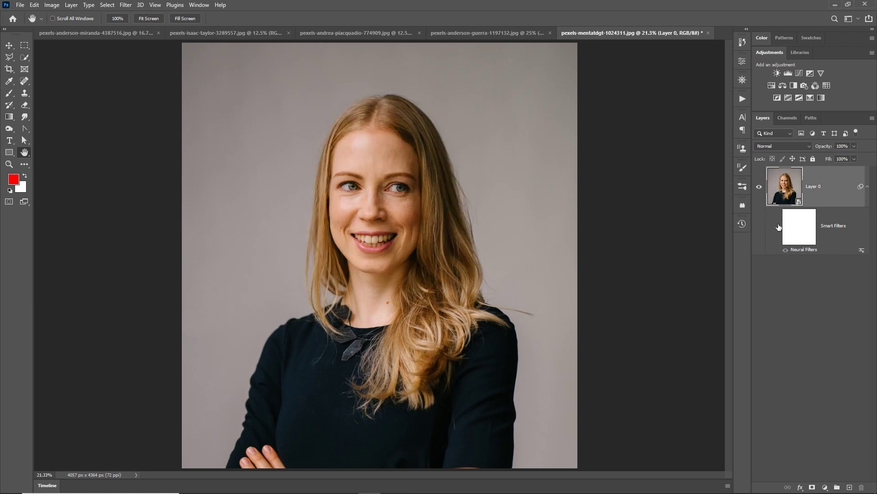
left_click(777, 226)
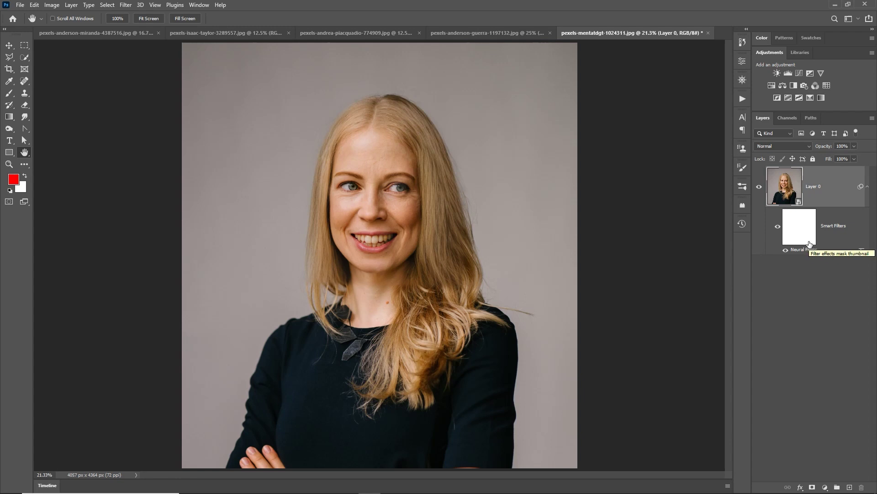
Switch to pexels-anderson-guerra-1197132.jpg, make Layer 0 a Smart Object, and open Neural Filters
left_click(497, 36)
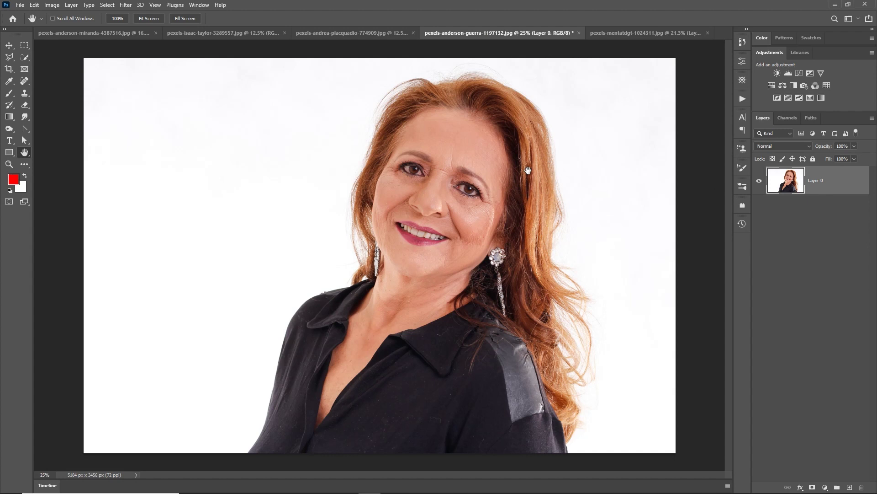
right_click(815, 180)
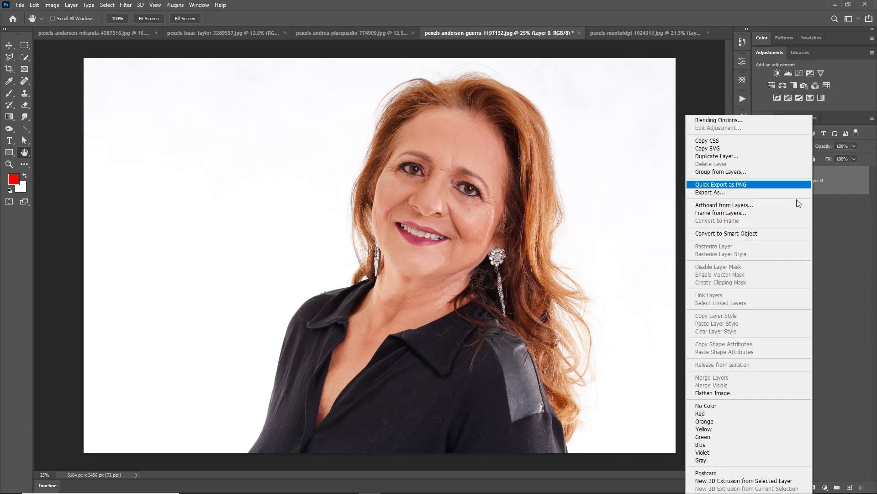
left_click(764, 233)
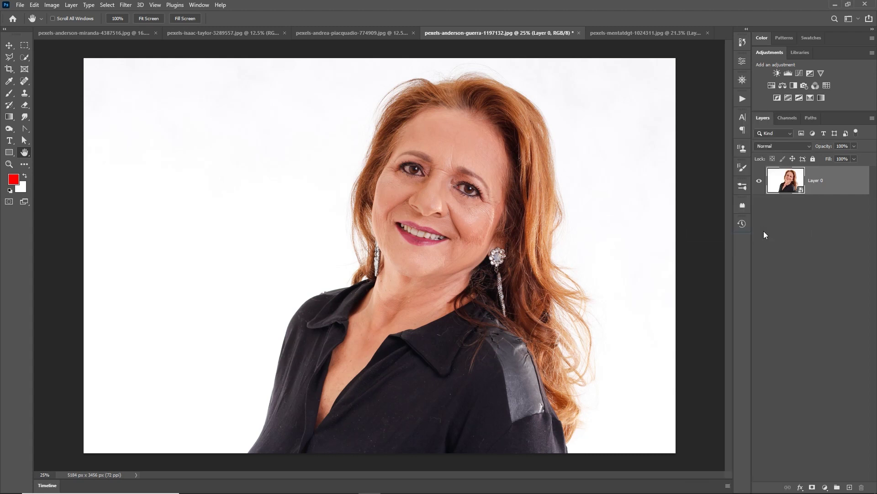
left_click(124, 5)
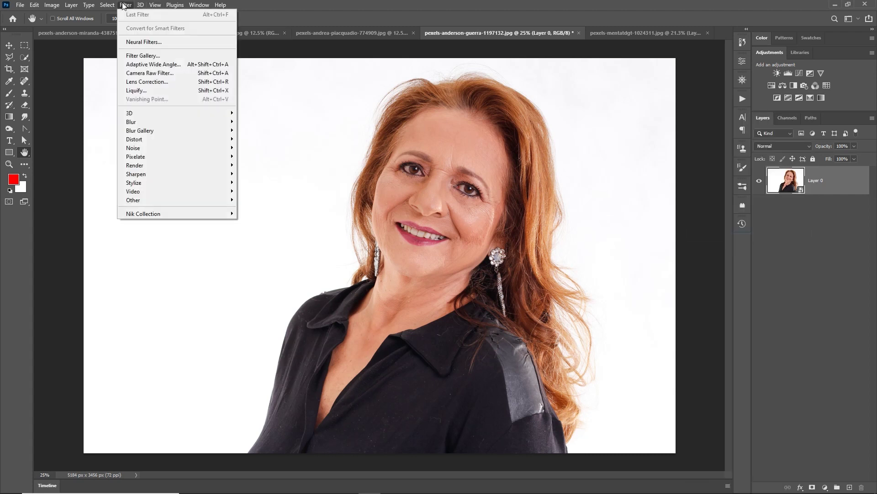
left_click(143, 42)
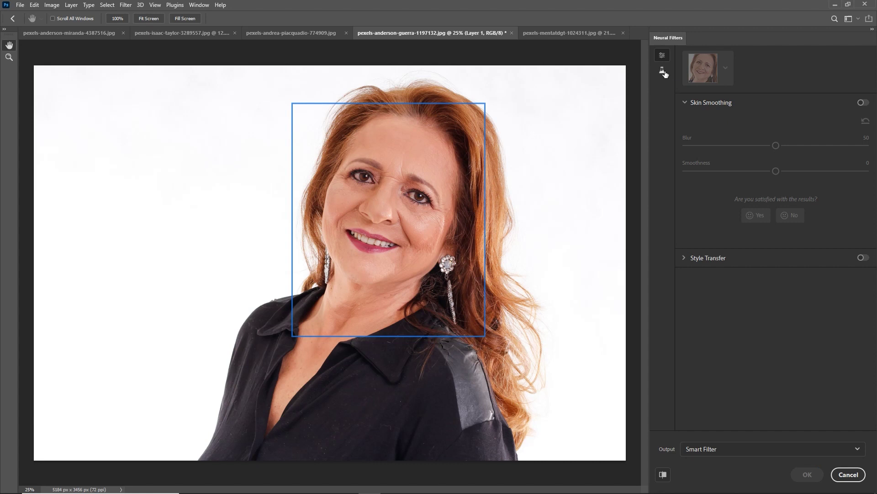
Enable Smart Portrait from the Beta filters and lower Facial age to -50
left_click(663, 71)
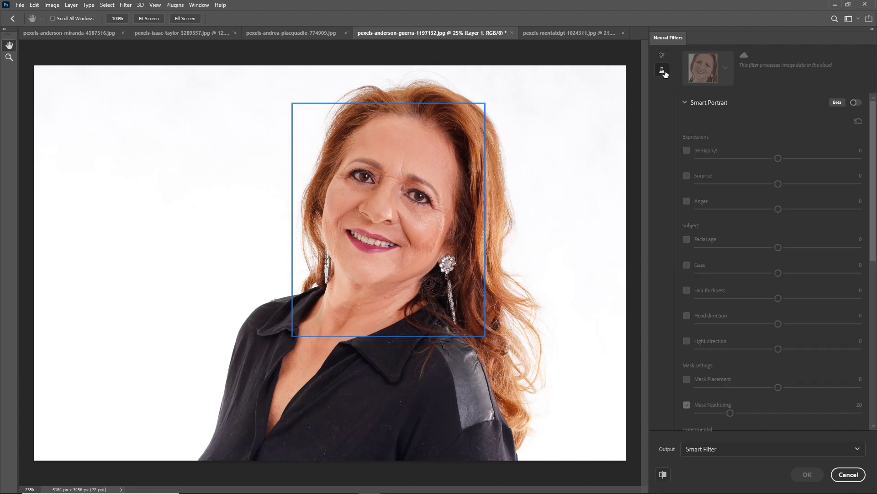
left_click(854, 103)
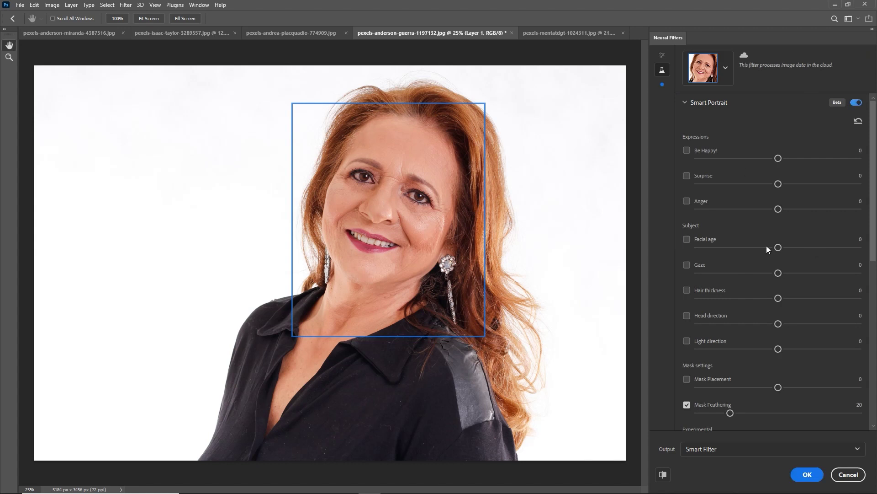
left_click(724, 248)
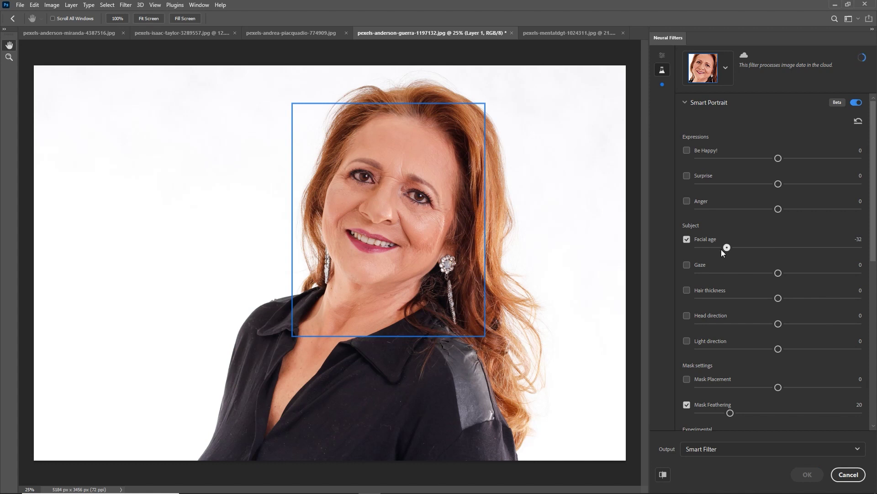
left_click_drag(722, 249, 705, 249)
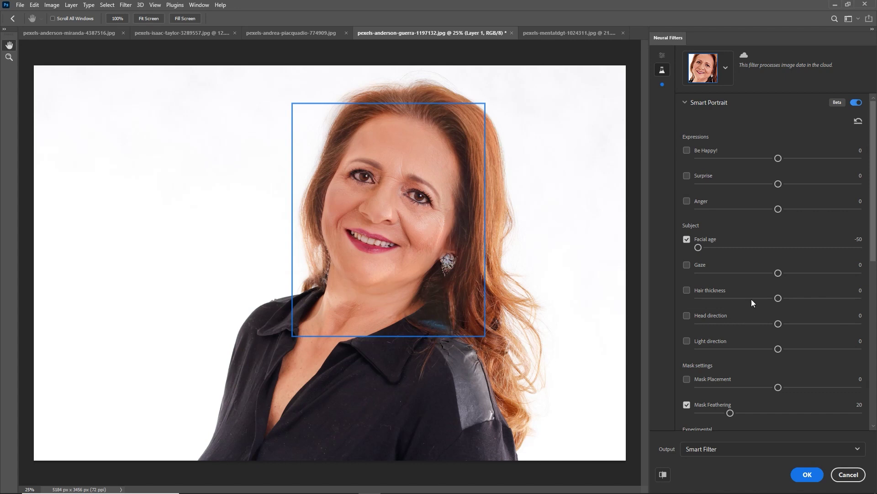
Set Hair thickness 26 and Light direction 21, then compare the preview against the original
left_click(821, 298)
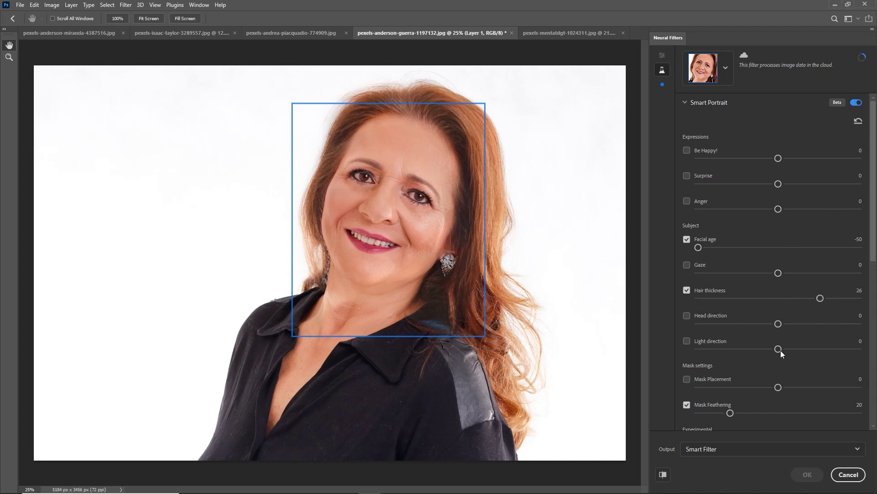
left_click(814, 349)
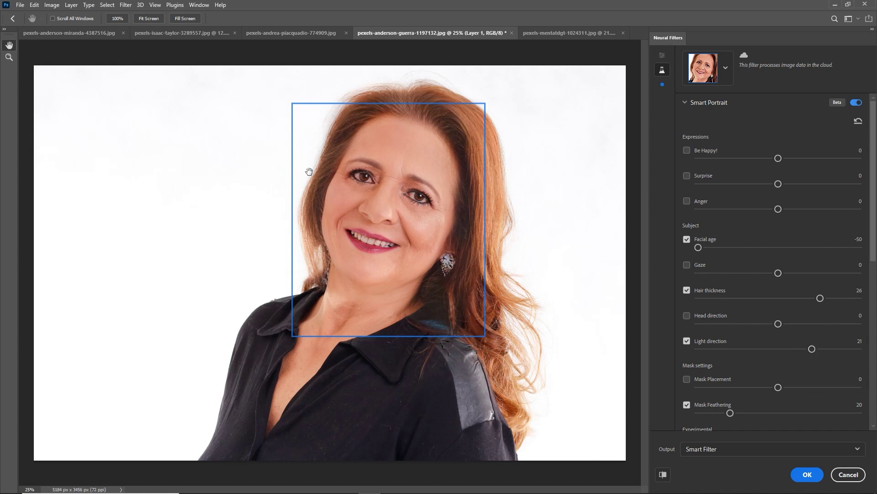
left_click(664, 475)
left_click(664, 474)
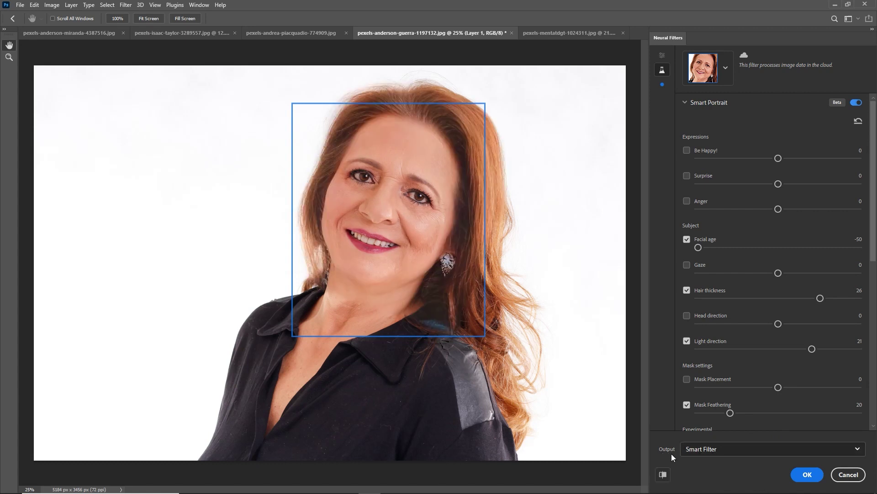
Apply Smart Portrait as a smart filter, toggle it off and on twice, then reopen Neural Filters
left_click(808, 476)
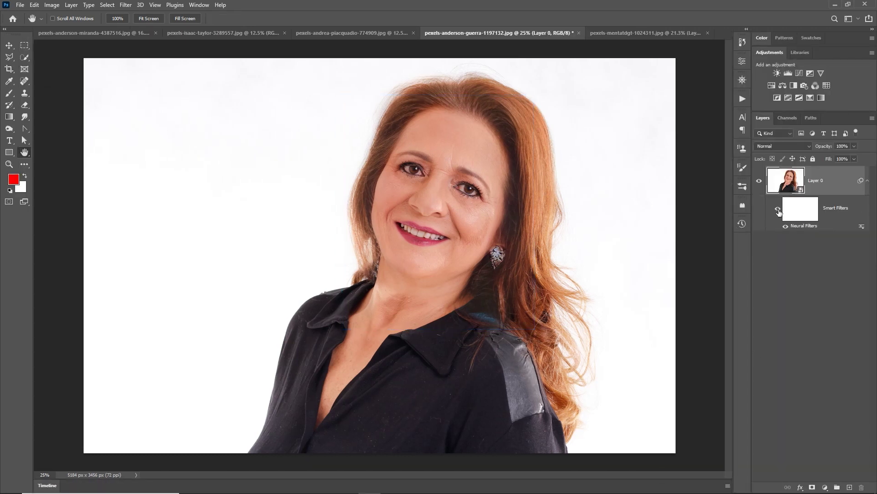
left_click(780, 213)
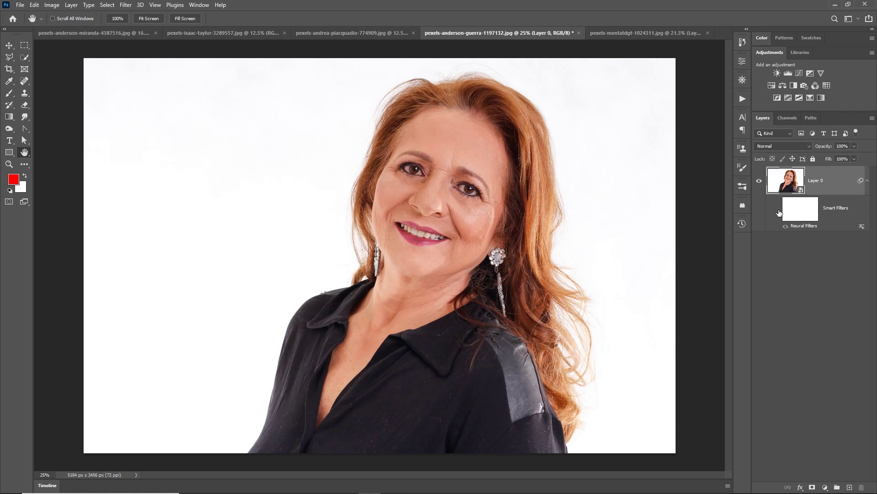
left_click(779, 212)
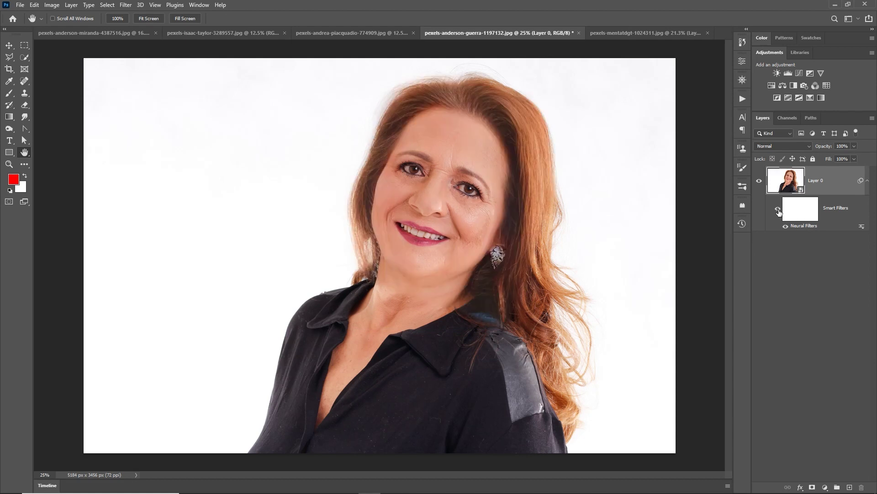
left_click(778, 211)
left_click(779, 211)
double_click(804, 226)
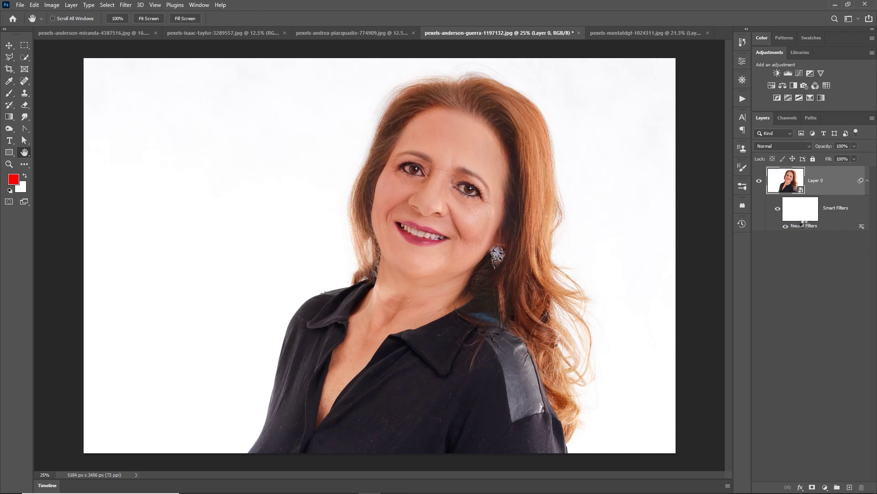